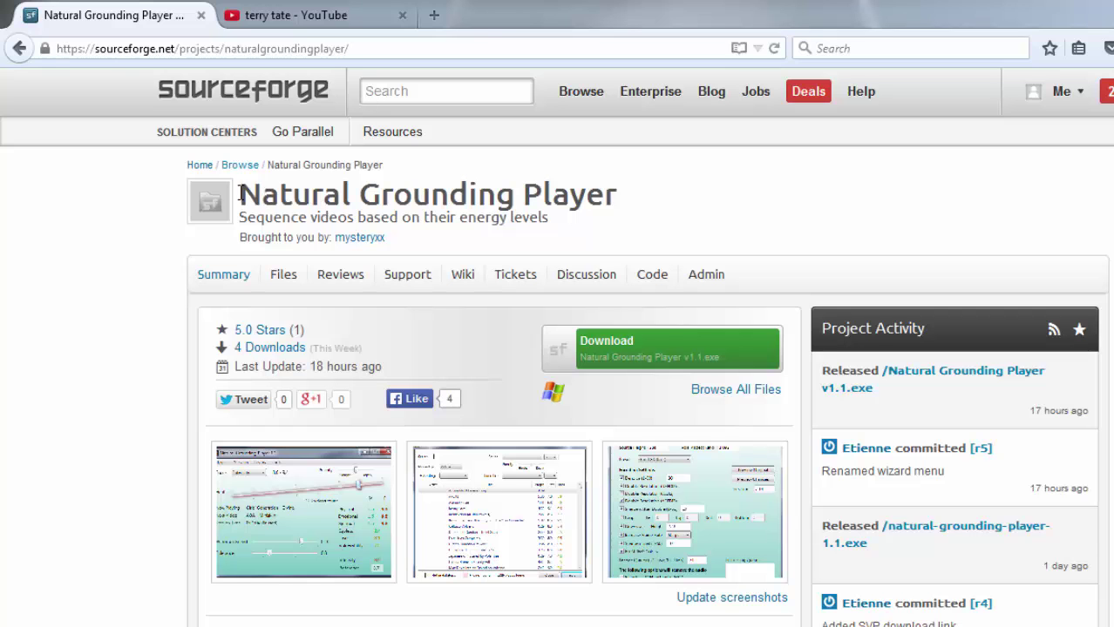
Step: Enlarge the Media Encoder screenshot on the project page, then close it again
{"action": "left_click_drag", "start_coordinate": [242, 193], "coordinate": [642, 206]}
{"action": "left_click", "coordinate": [647, 207]}
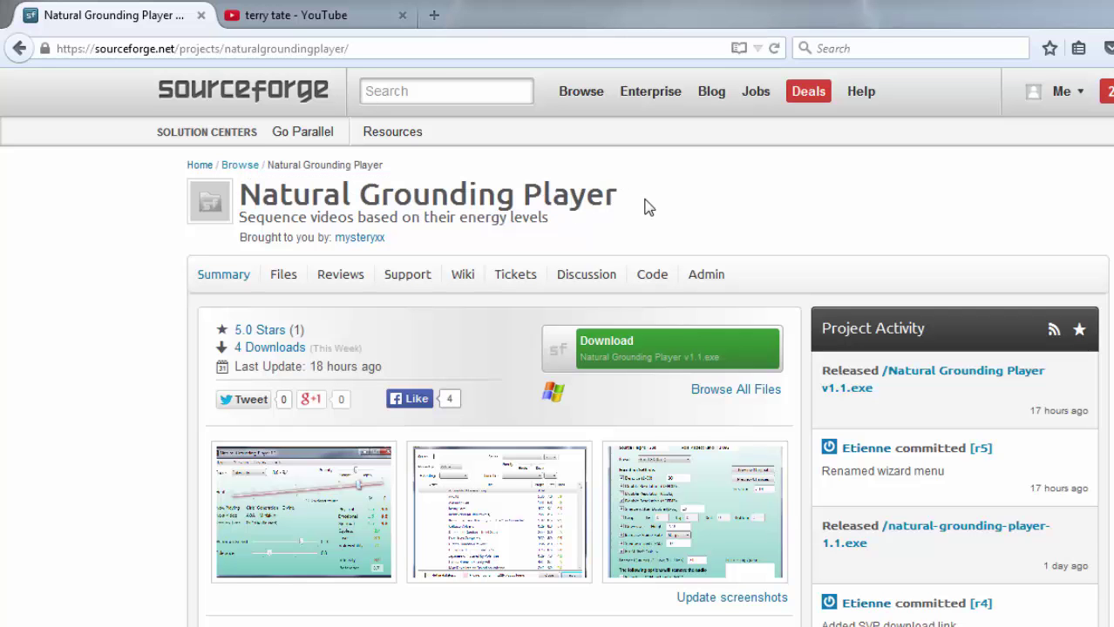
{"action": "left_click", "coordinate": [691, 528]}
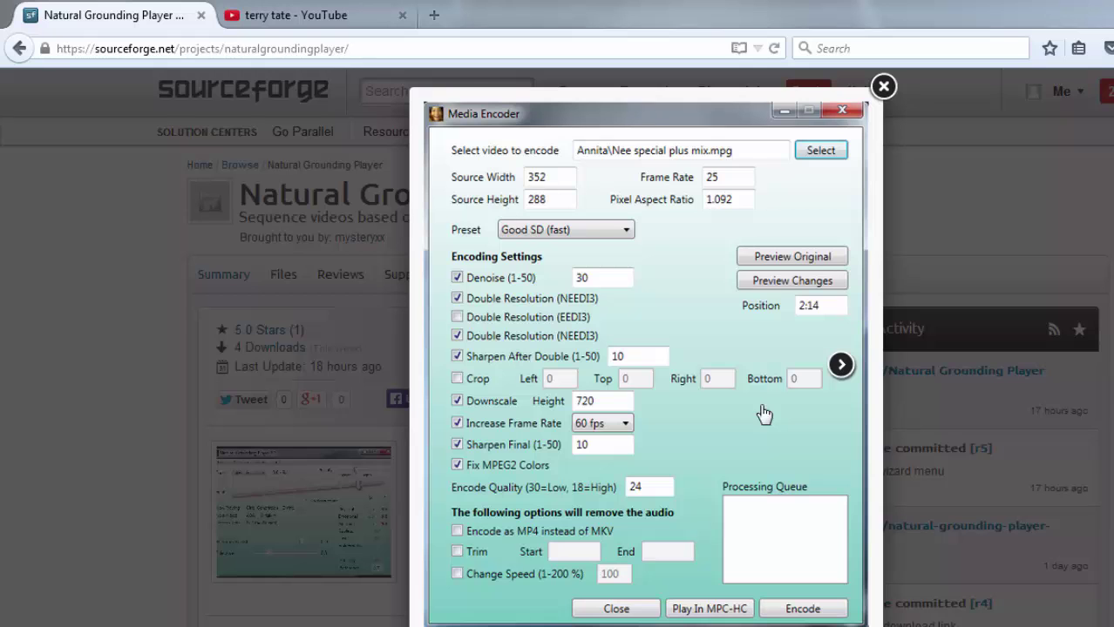
{"action": "left_click", "coordinate": [26, 347]}
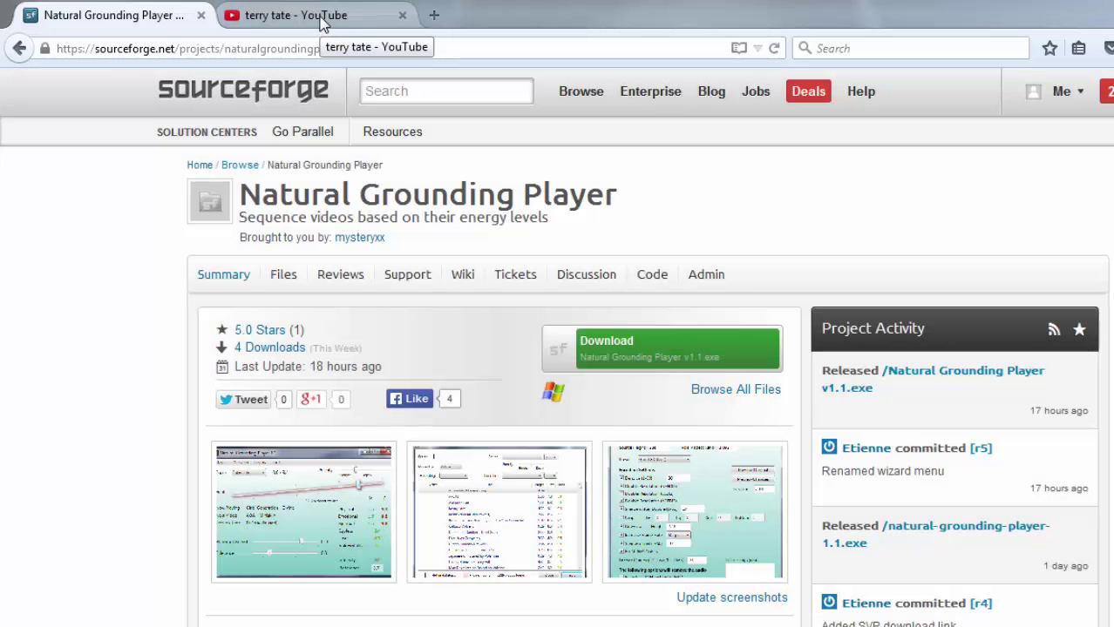
Step: Open the Terry Tate Office Linebacker video from the YouTube results and pause it at 0:02
{"action": "left_click", "coordinate": [320, 17]}
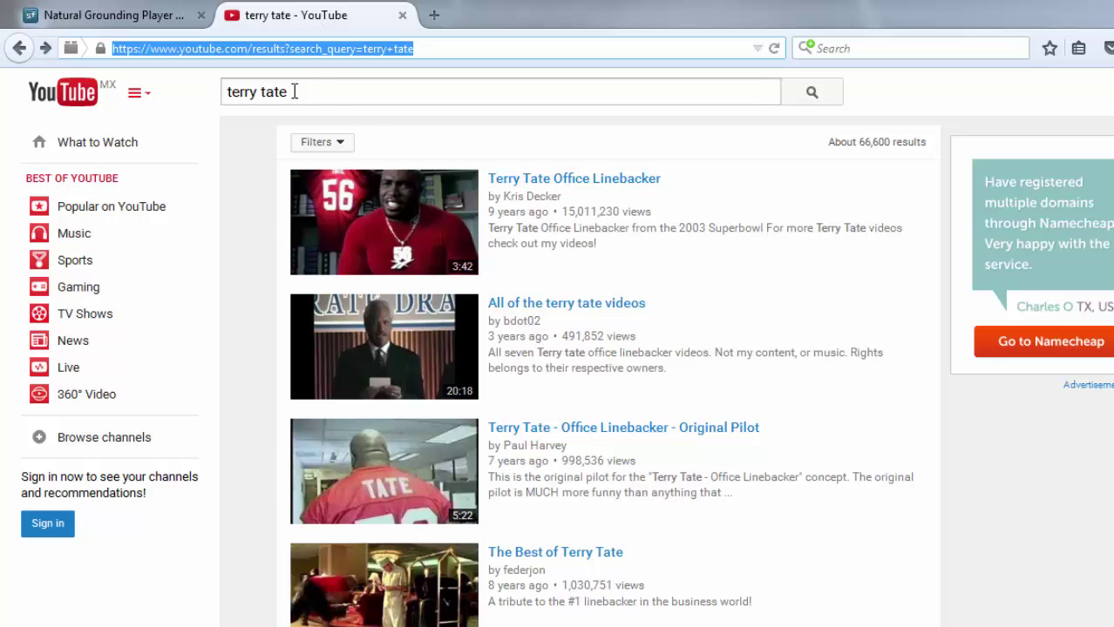
{"action": "left_click", "coordinate": [600, 181]}
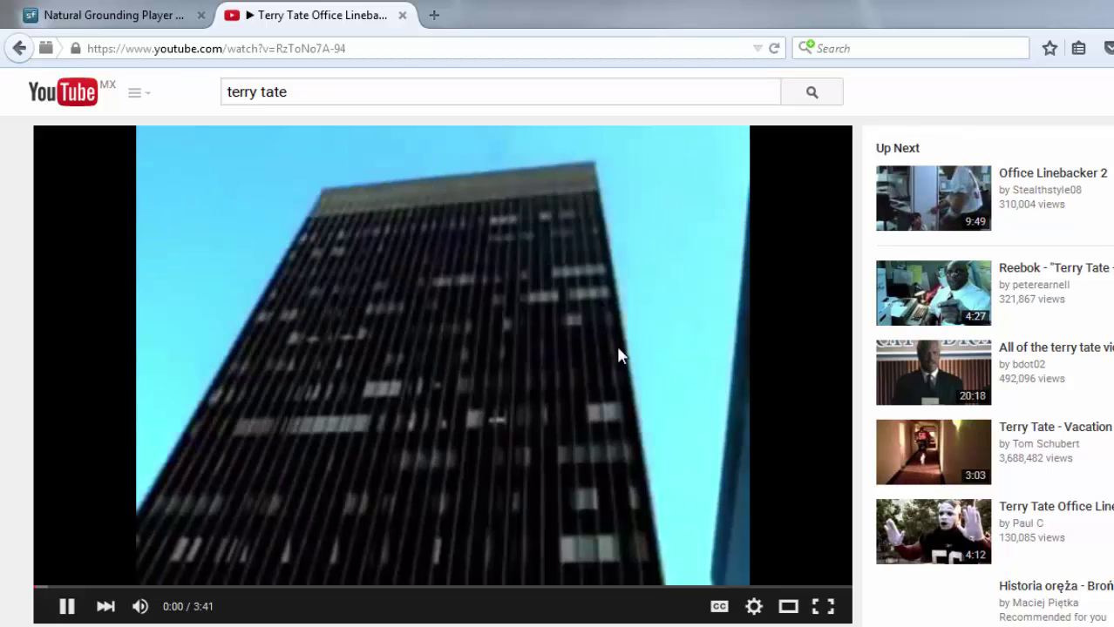
{"action": "left_click", "coordinate": [623, 404]}
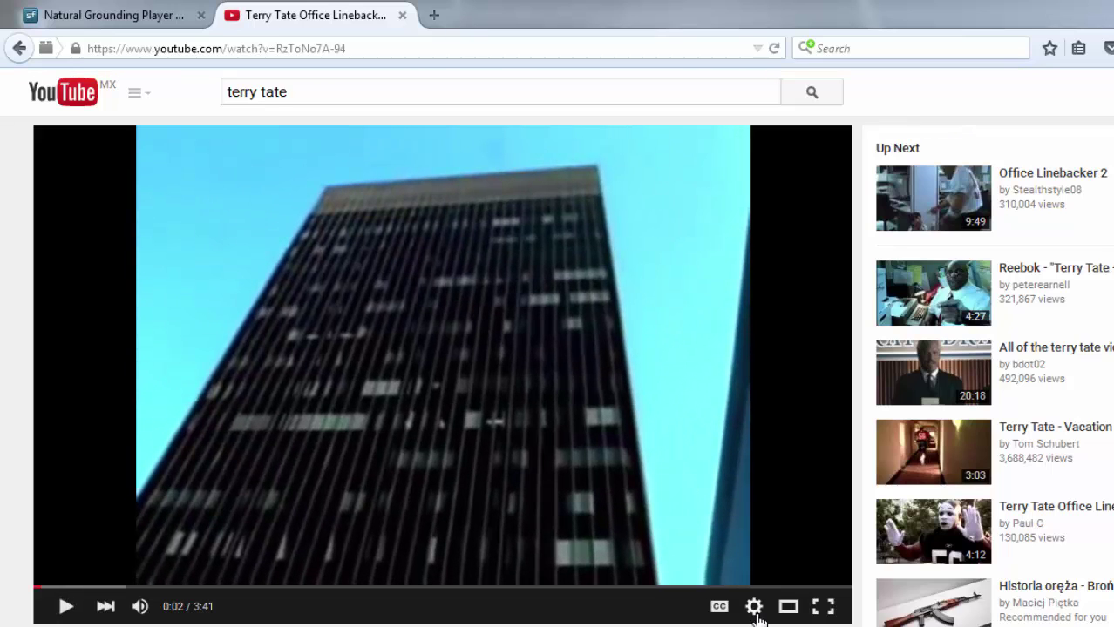
Step: Check the video's available quality options, then select its URL and switch to Natural Grounding Player
{"action": "left_click", "coordinate": [755, 610]}
{"action": "left_click", "coordinate": [791, 566]}
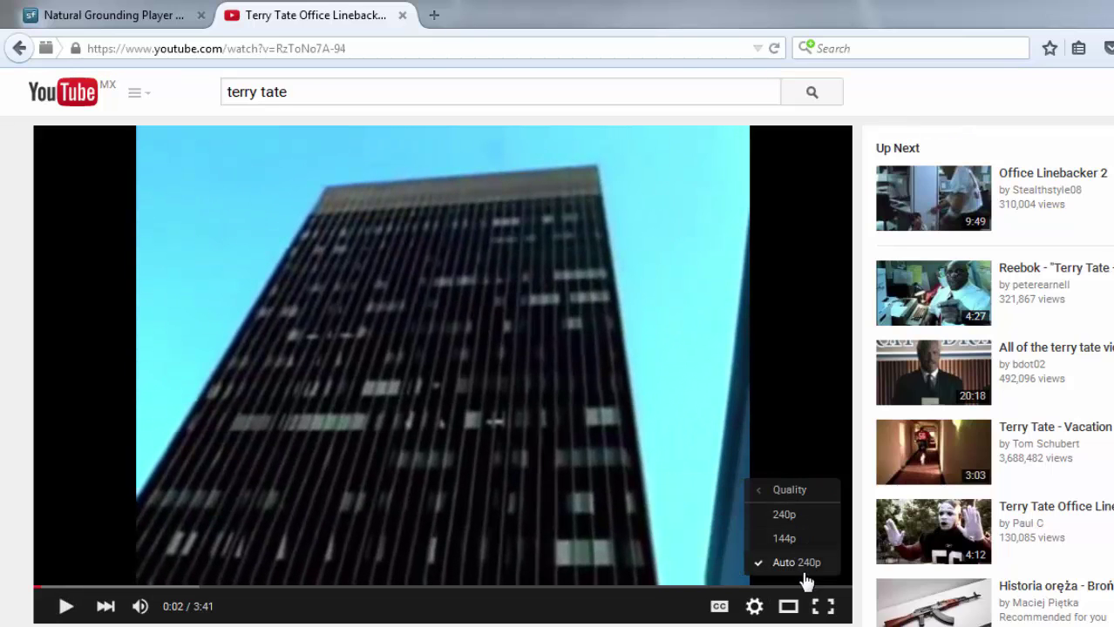
{"action": "left_click", "coordinate": [755, 614]}
{"action": "left_click", "coordinate": [356, 50]}
{"action": "key", "text": "ctrl+c"}
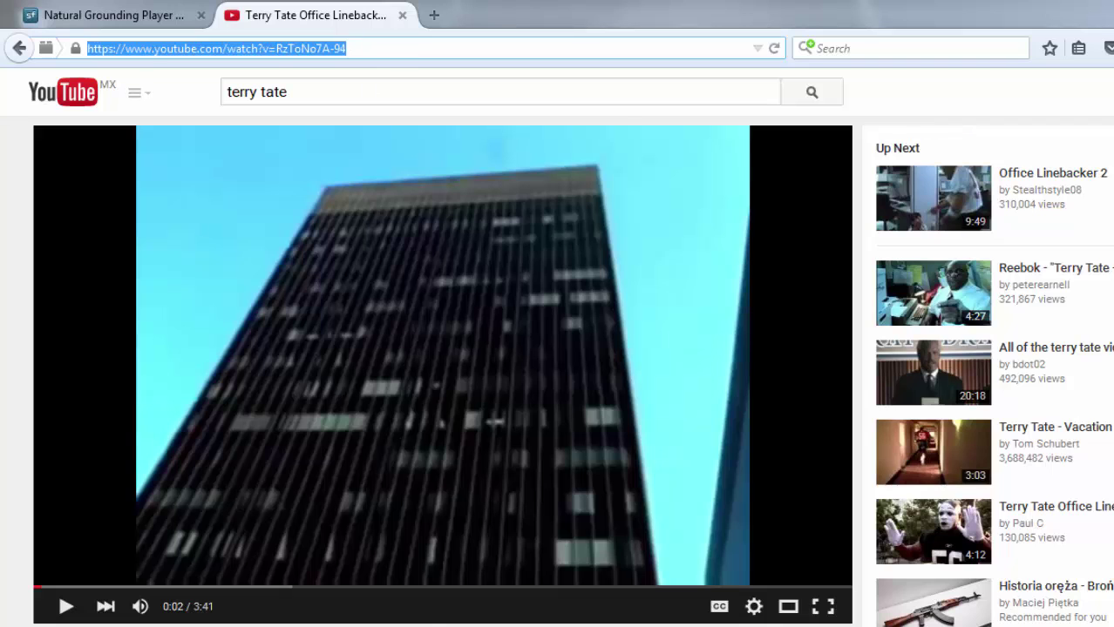
{"action": "key", "text": "alt+Tab"}
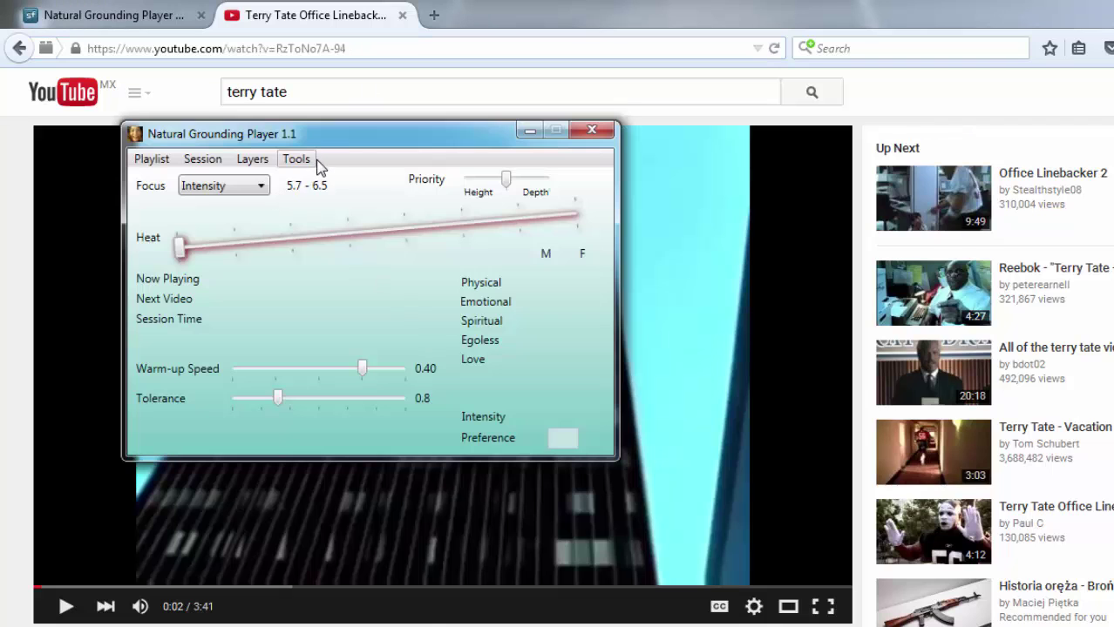
Step: Start a new video download with the pasted YouTube URL and artist 'Demo Terry Tate'
{"action": "left_click", "coordinate": [303, 162]}
{"action": "left_click", "coordinate": [334, 183]}
{"action": "key", "text": "ctrl+v"}
{"action": "left_click", "coordinate": [345, 278]}
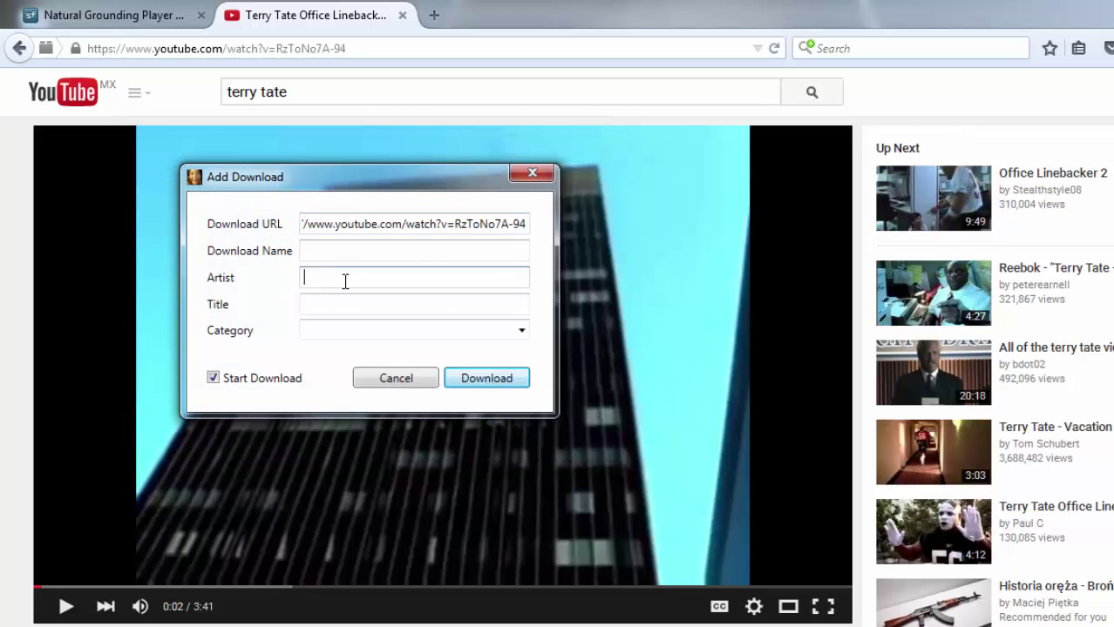
{"action": "type", "text": "Demo Terry Tate"}
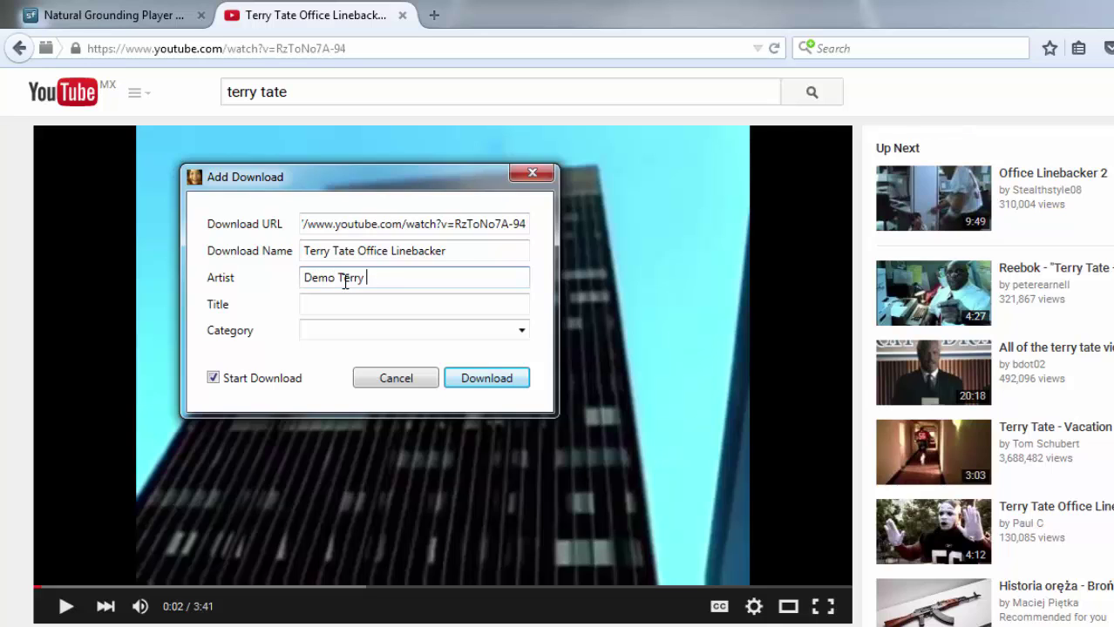
Step: Set the title to 'Office Linebacker', download the video, and close the finished Downloads list
{"action": "left_click", "coordinate": [437, 251]}
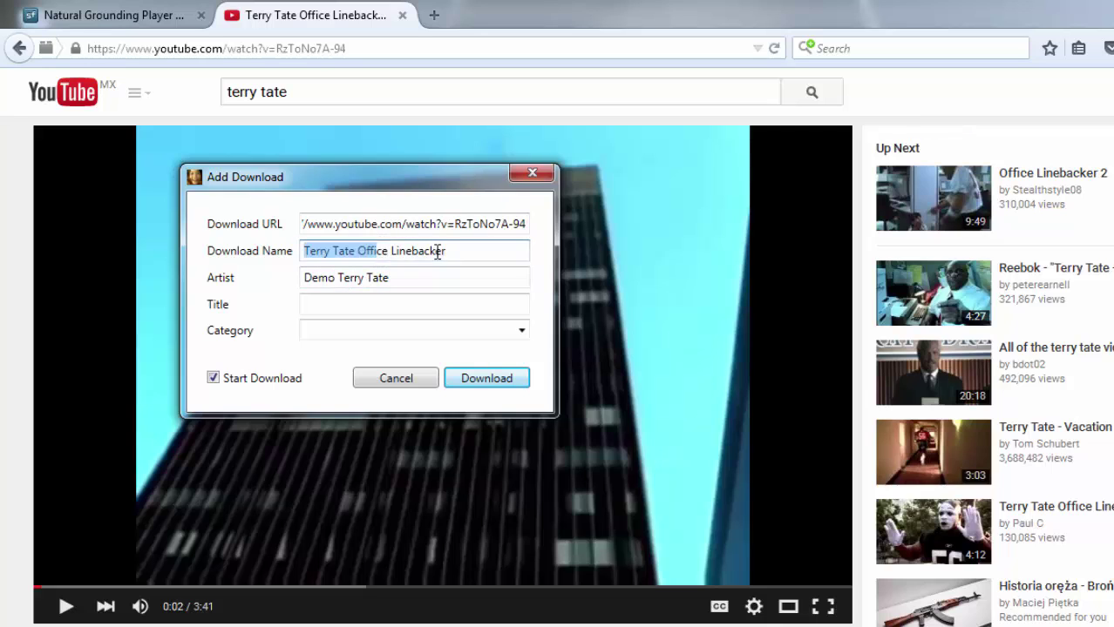
{"action": "left_click_drag", "start_coordinate": [438, 251], "coordinate": [358, 251]}
{"action": "key", "text": "ctrl+c"}
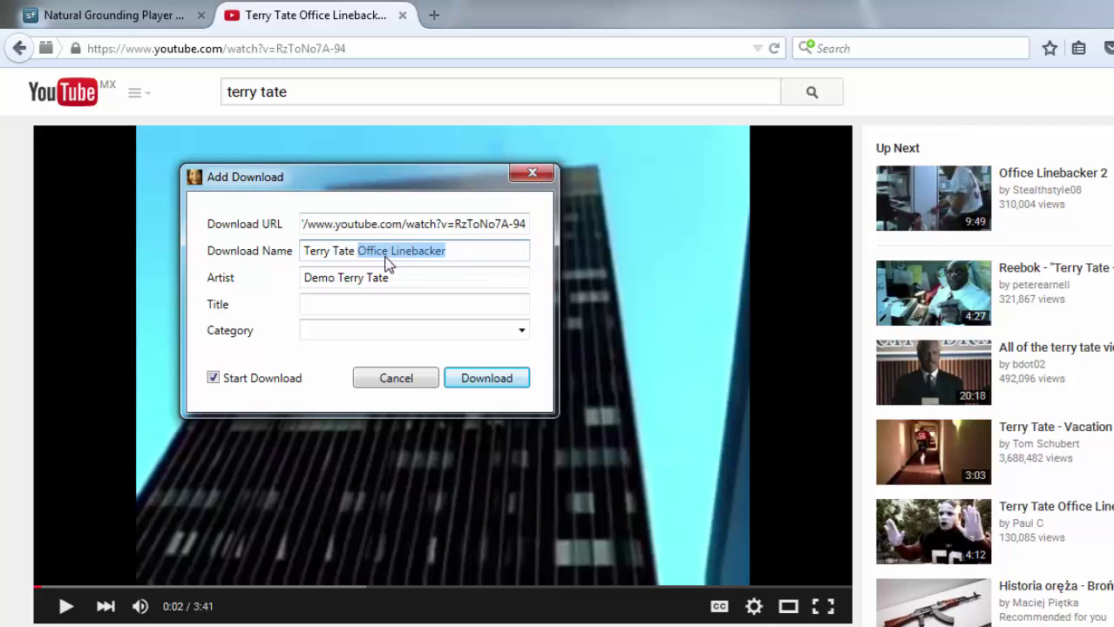
{"action": "left_click", "coordinate": [358, 312]}
{"action": "key", "text": "ctrl+v"}
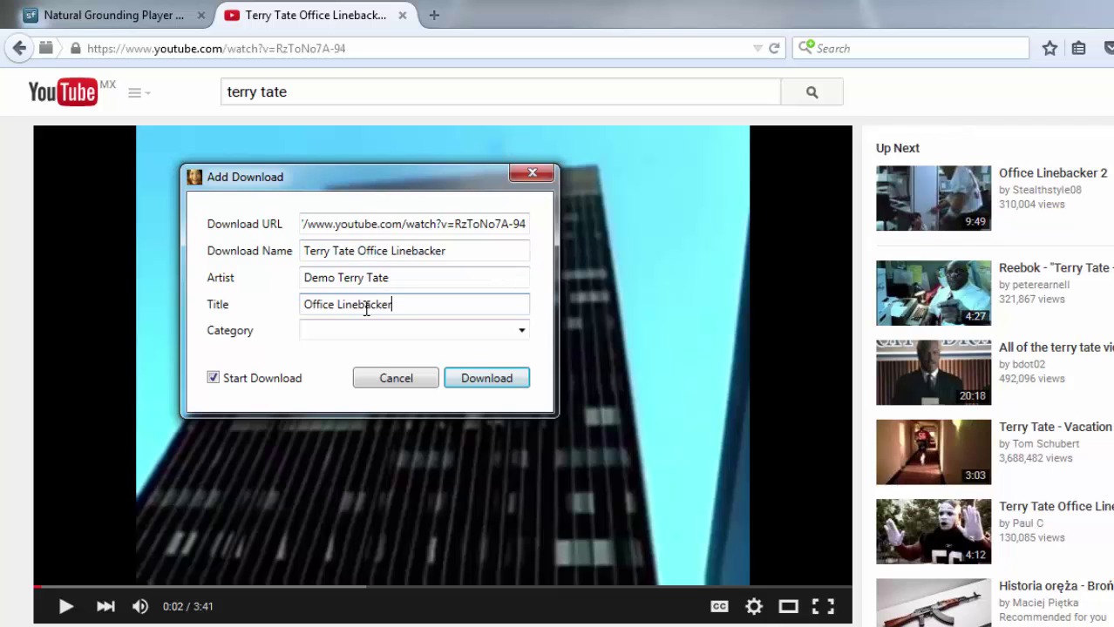
{"action": "left_click", "coordinate": [487, 378]}
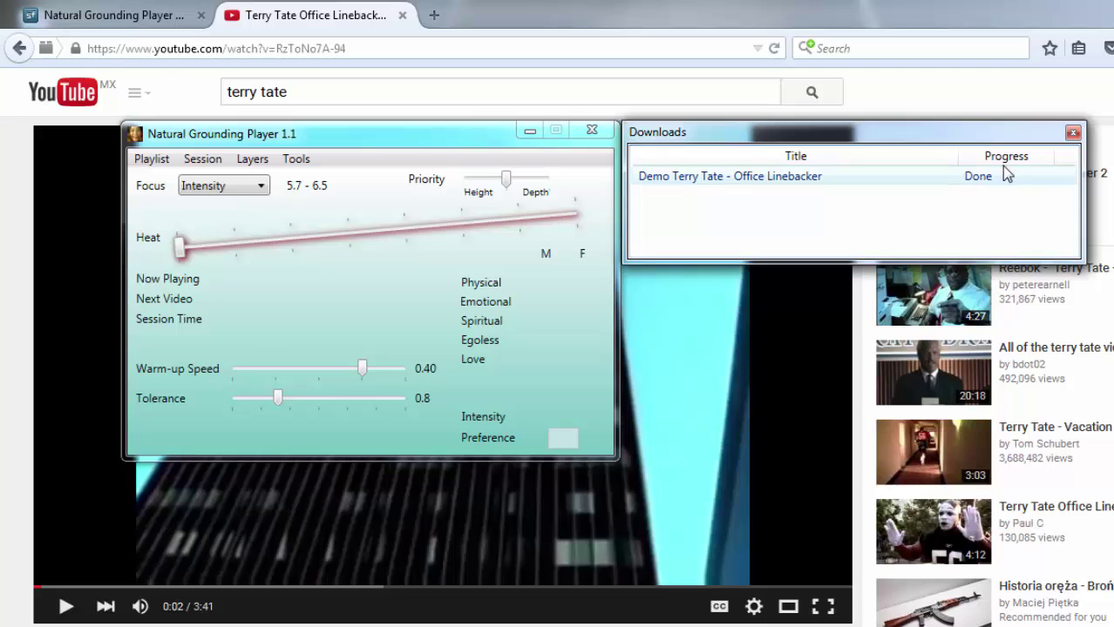
{"action": "left_click", "coordinate": [1073, 133]}
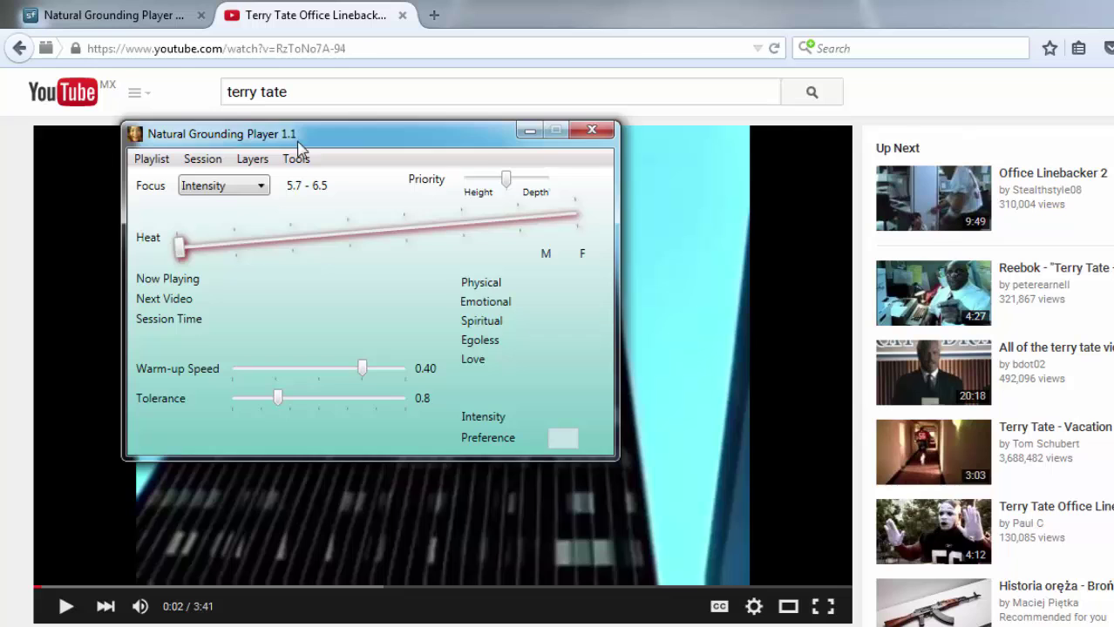
Step: Load the downloaded 'demo' Office Linebacker video into Media Encoder as its 320×240, 18 fps source
{"action": "left_click_drag", "start_coordinate": [294, 134], "coordinate": [292, 141]}
{"action": "left_click", "coordinate": [296, 167]}
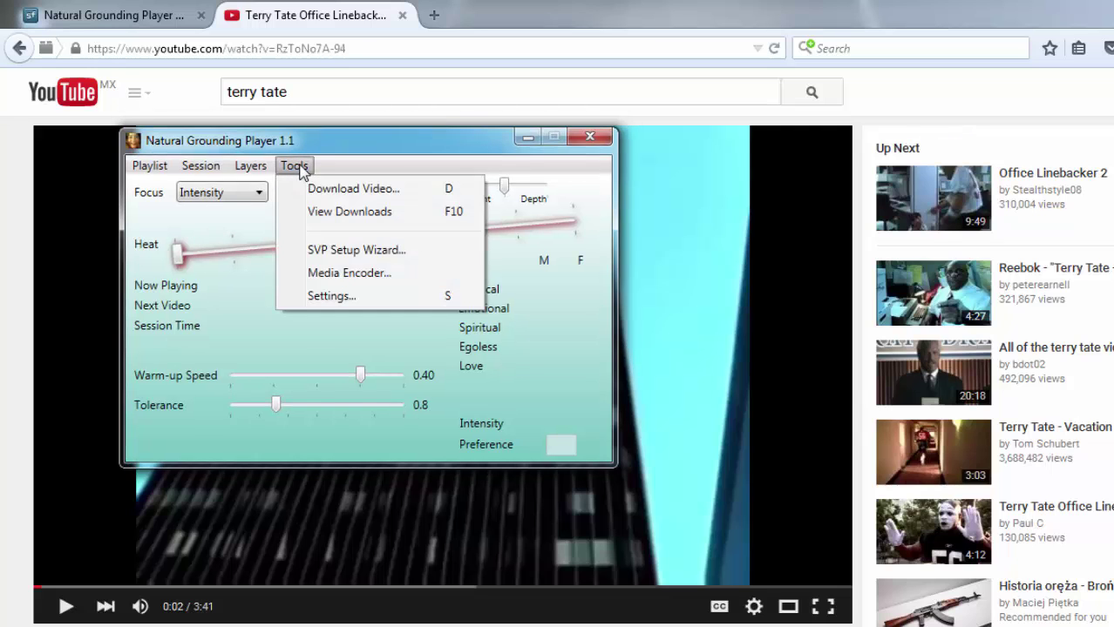
{"action": "left_click", "coordinate": [356, 274]}
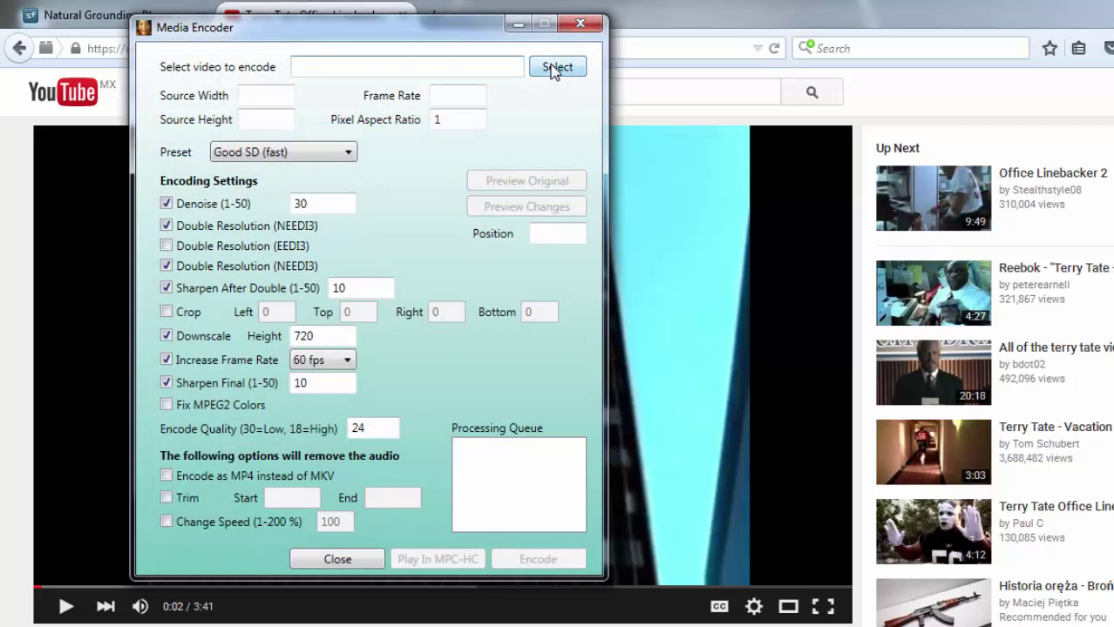
{"action": "left_click", "coordinate": [552, 68]}
{"action": "type", "text": "demo"}
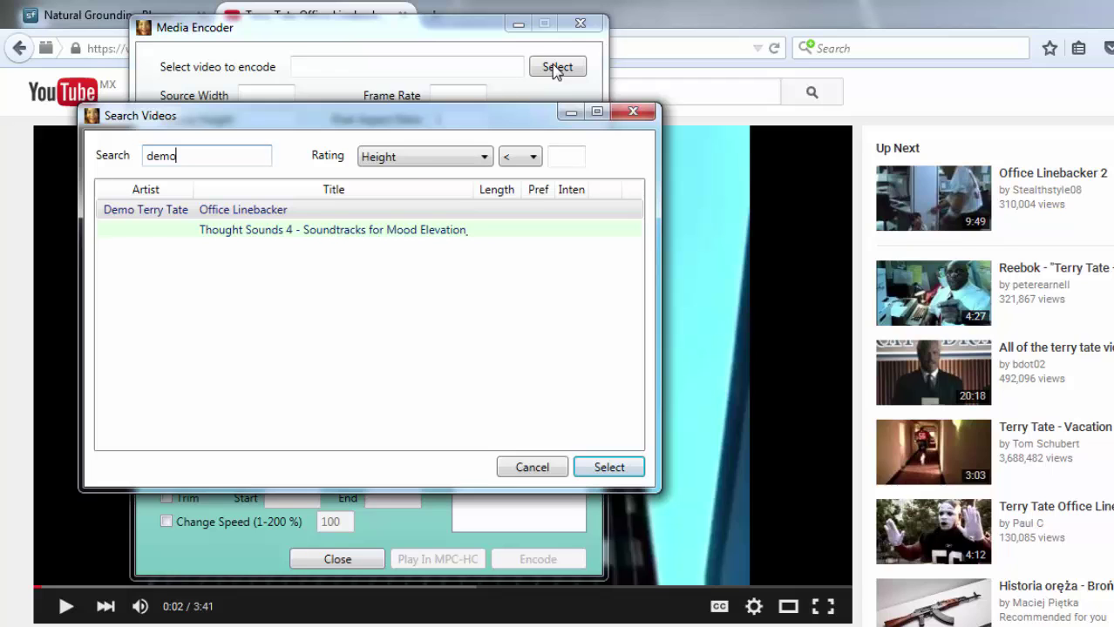
{"action": "double_click", "coordinate": [145, 212]}
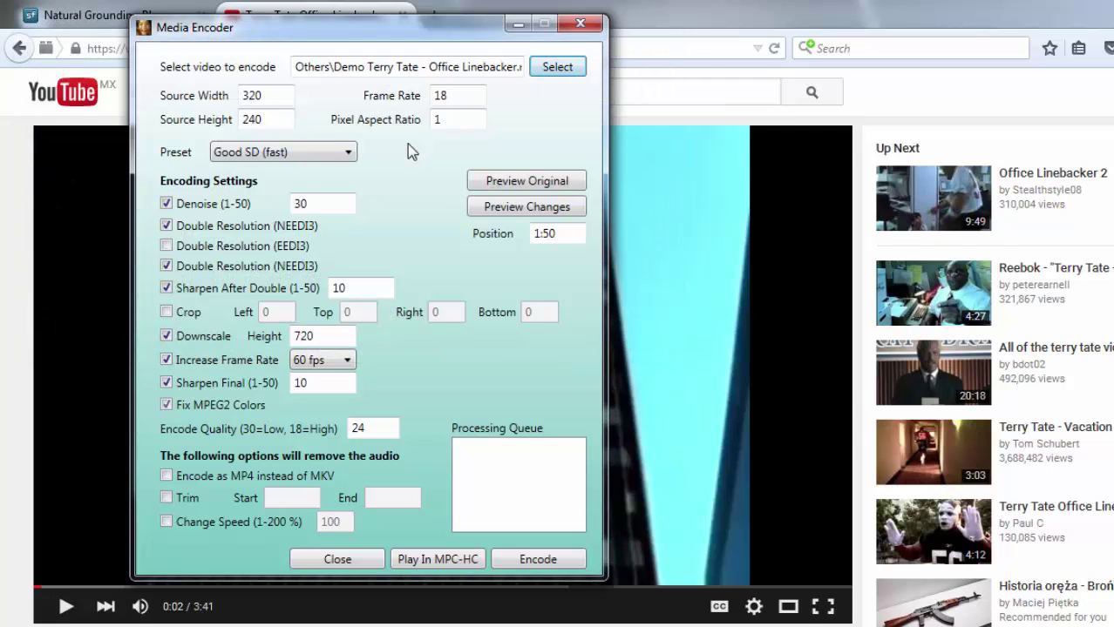
{"action": "left_click", "coordinate": [302, 158]}
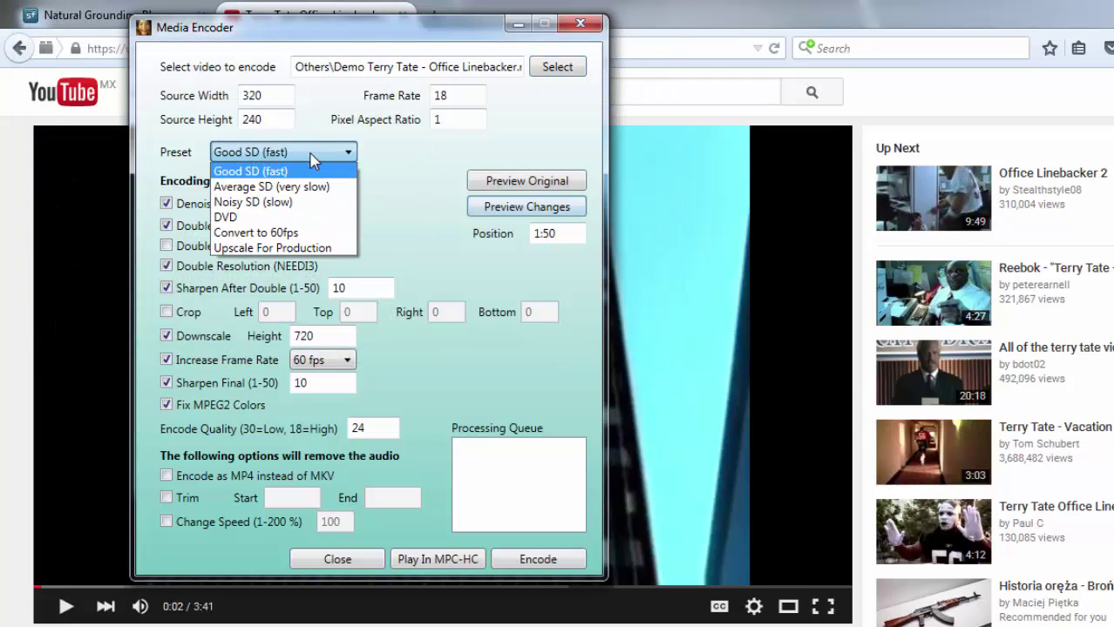
{"action": "left_click", "coordinate": [281, 191]}
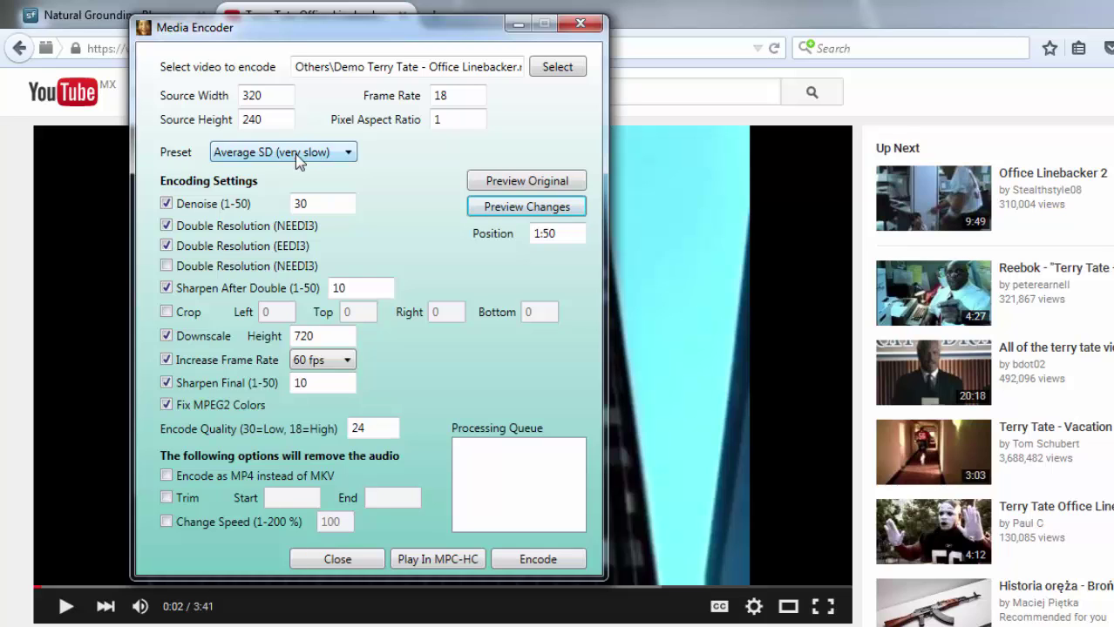
{"action": "left_click", "coordinate": [294, 154]}
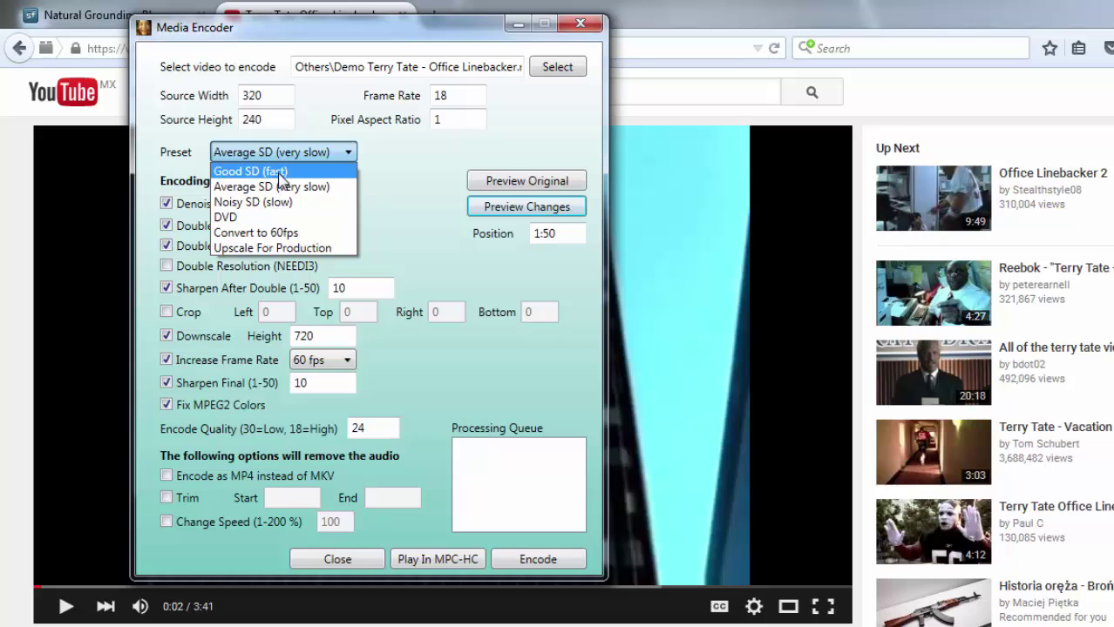
{"action": "left_click", "coordinate": [279, 175]}
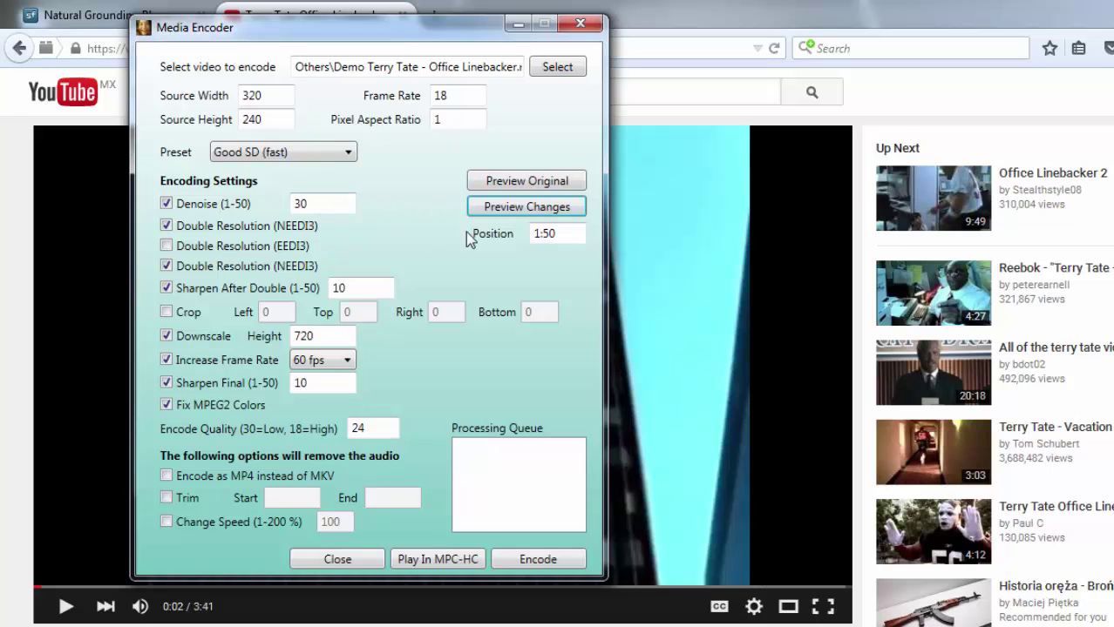
{"action": "left_click", "coordinate": [548, 209]}
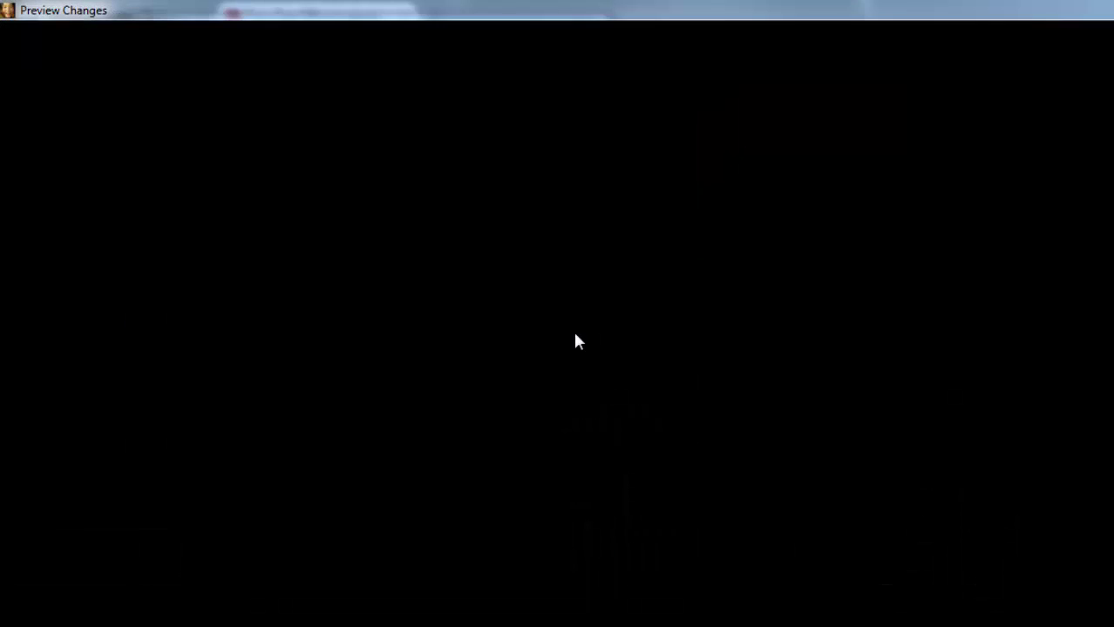
{"action": "mouse_move", "coordinate": [383, 626]}
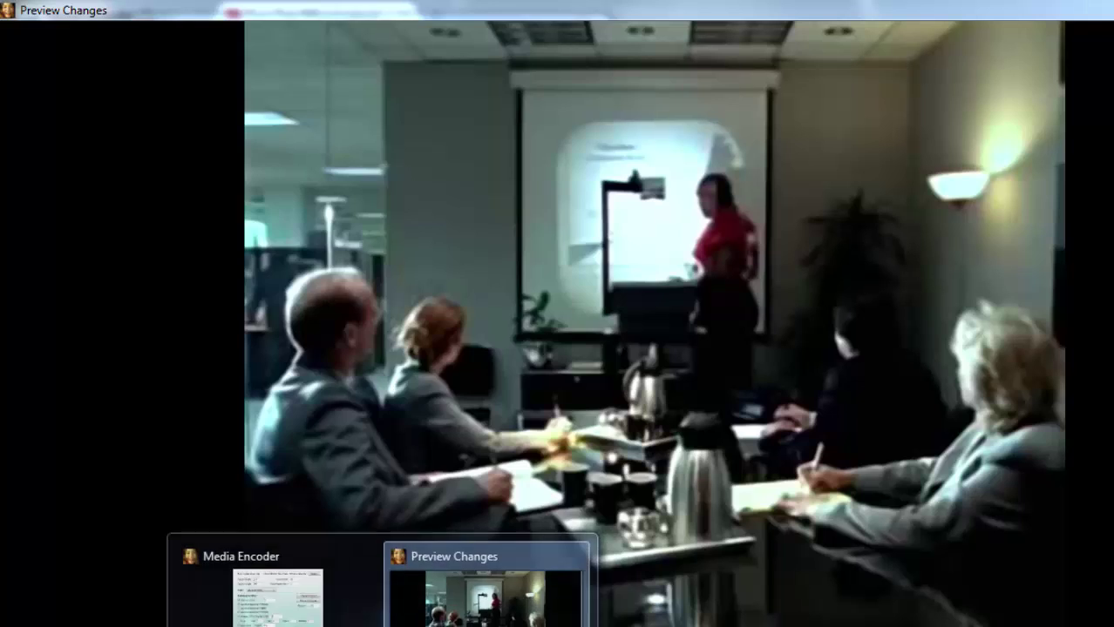
{"action": "left_click", "coordinate": [279, 593]}
{"action": "left_click", "coordinate": [541, 181]}
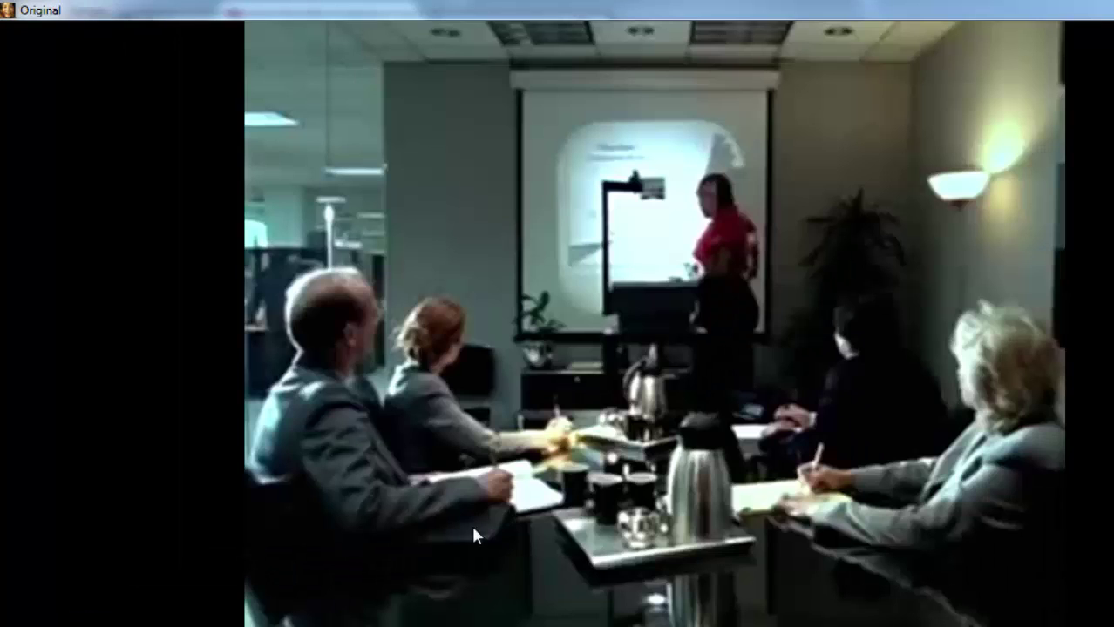
{"action": "mouse_move", "coordinate": [383, 626]}
{"action": "left_click", "coordinate": [432, 594]}
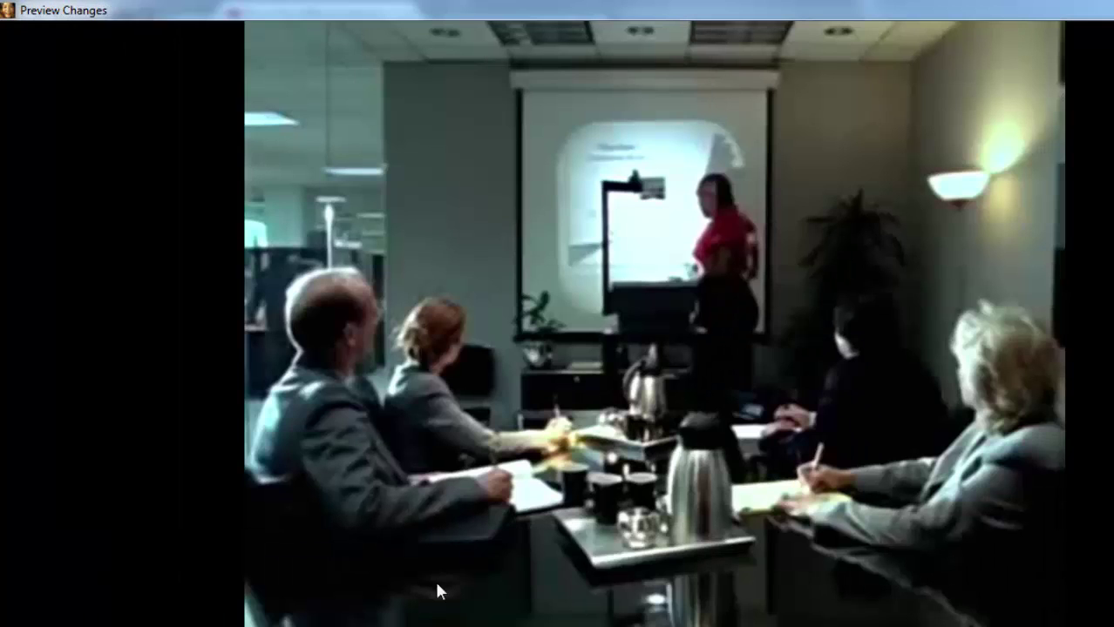
{"action": "key", "text": "alt+Tab"}
{"action": "key", "text": "alt+Tab"}
{"action": "key", "text": "alt+Tab"}
{"action": "key", "text": "alt+Tab"}
{"action": "key", "text": "alt+Tab"}
{"action": "key", "text": "alt+Tab"}
{"action": "key", "text": "alt+Tab"}
{"action": "key", "text": "alt+Tab"}
{"action": "key", "text": "alt+Tab"}
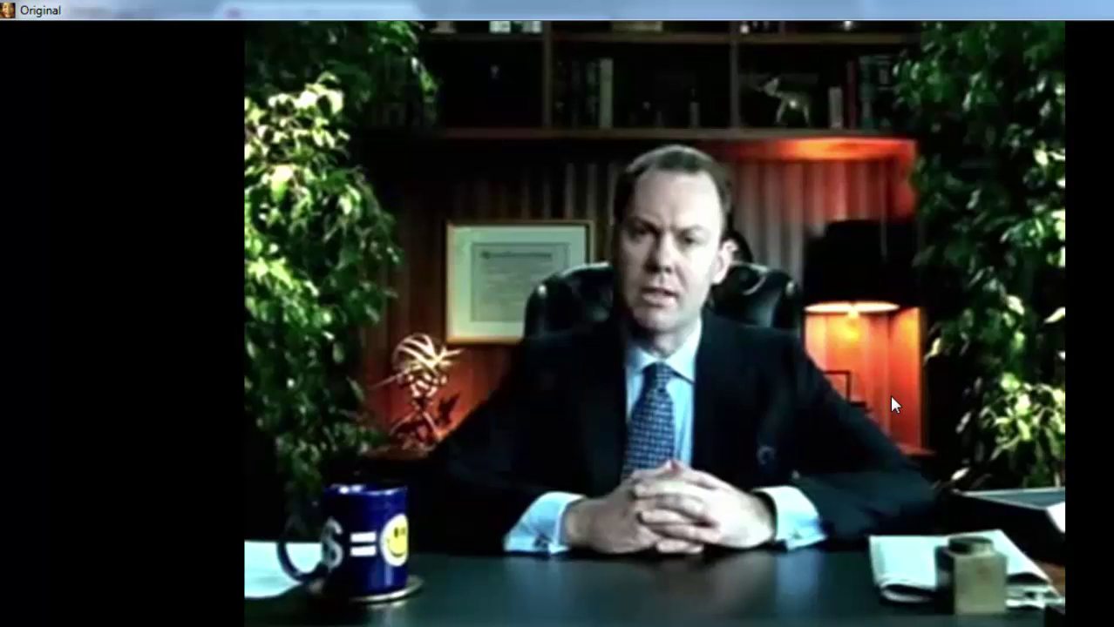
{"action": "key", "text": "alt+Tab"}
{"action": "key", "text": "alt+Tab"}
{"action": "key", "text": "alt+Tab"}
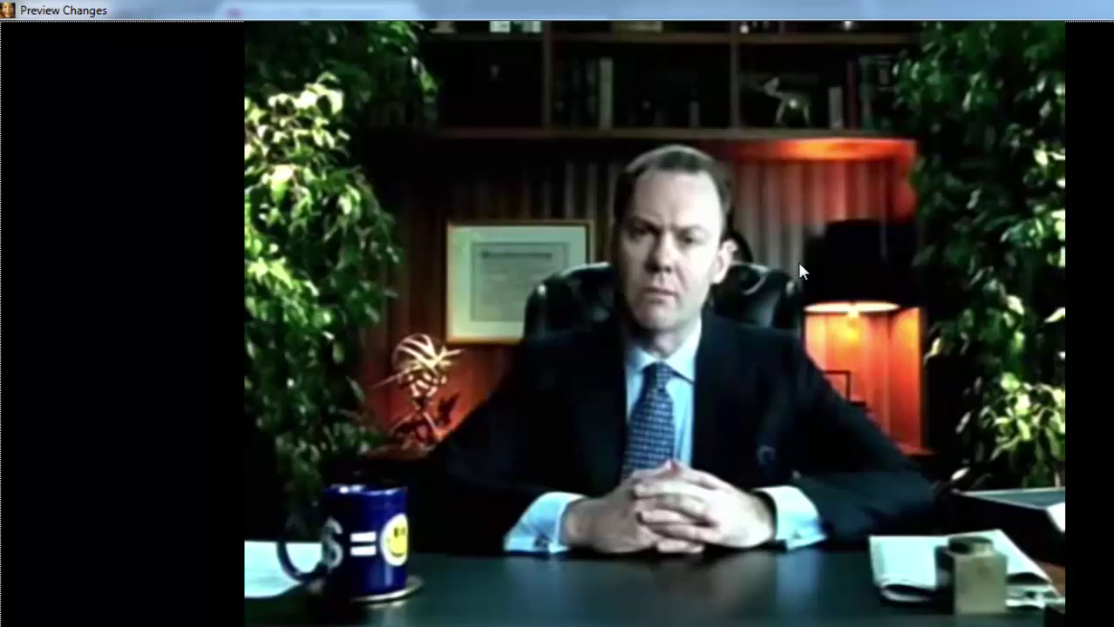
{"action": "key", "text": "alt+Tab"}
{"action": "key", "text": "alt+Tab"}
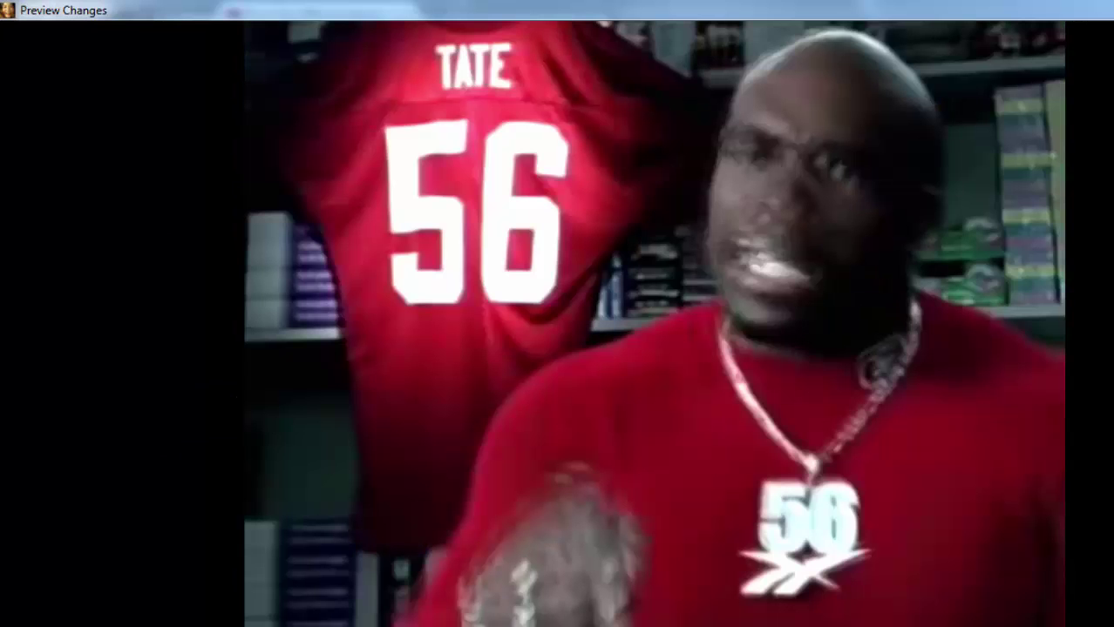
{"action": "key", "text": "alt+Tab"}
{"action": "key", "text": "alt+Tab"}
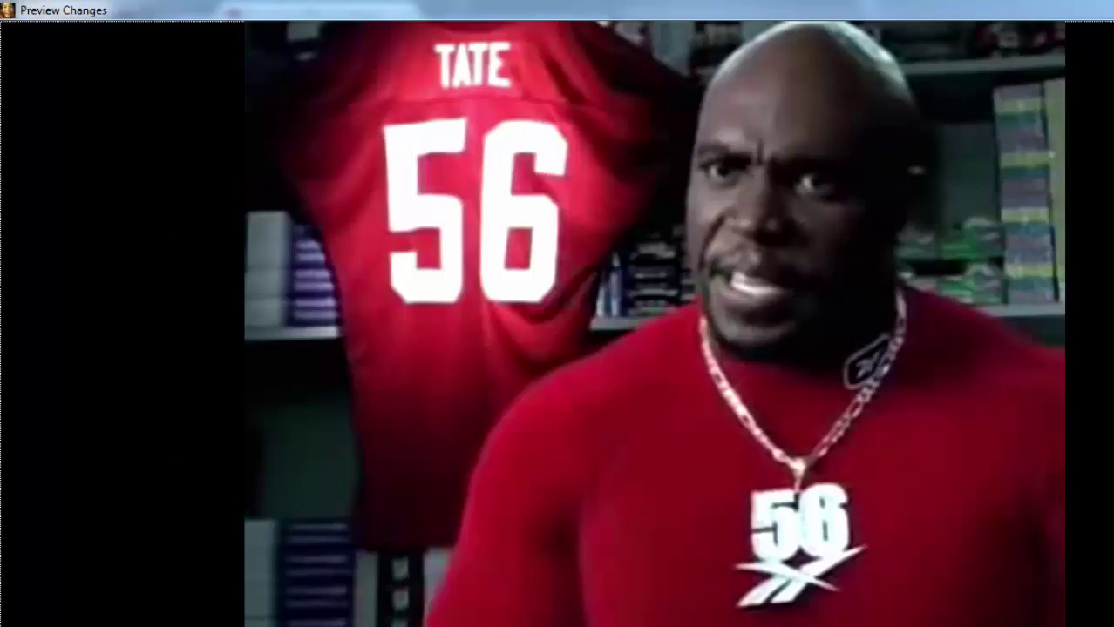
{"action": "key", "text": "alt+Tab"}
{"action": "key", "text": "alt+Tab"}
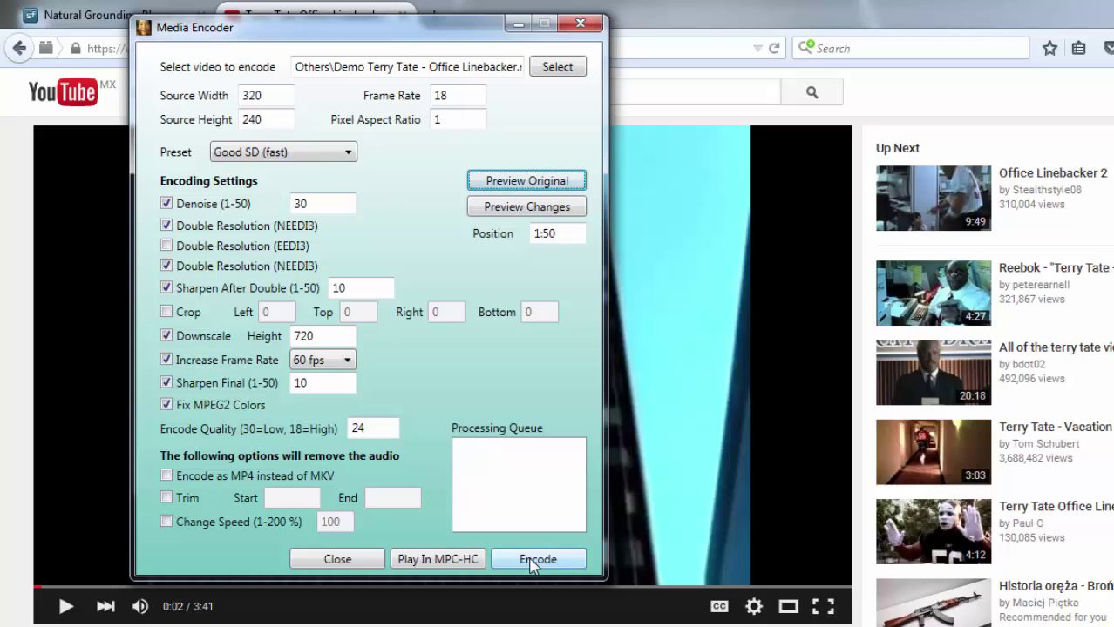
Step: Encode the Terry Tate video with the current settings into a 33.7 MB MP4
{"action": "left_click", "coordinate": [533, 564]}
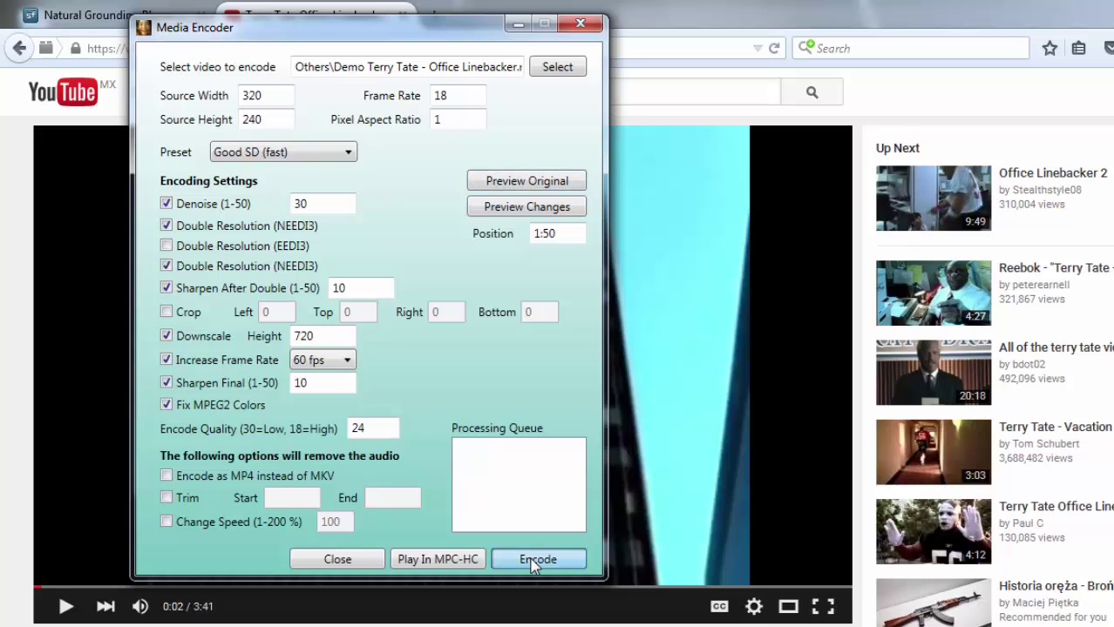
{"action": "left_click", "coordinate": [533, 562]}
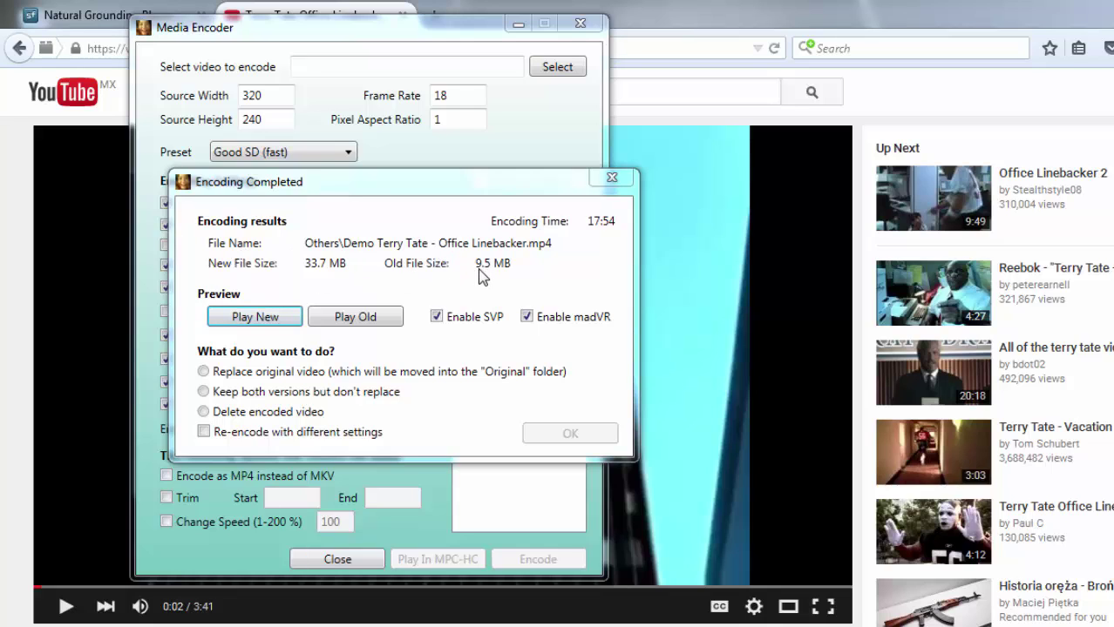
Step: Disable SVP, play the original and the encoded versions, then bring up the SourceForge project page
{"action": "left_click", "coordinate": [440, 318]}
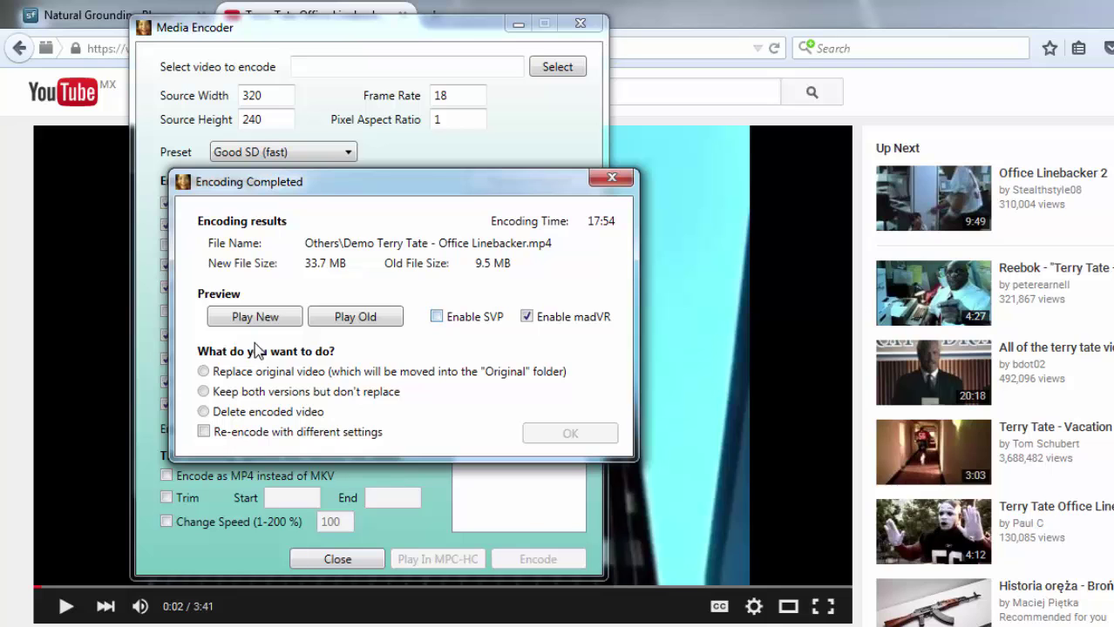
{"action": "left_click", "coordinate": [370, 318]}
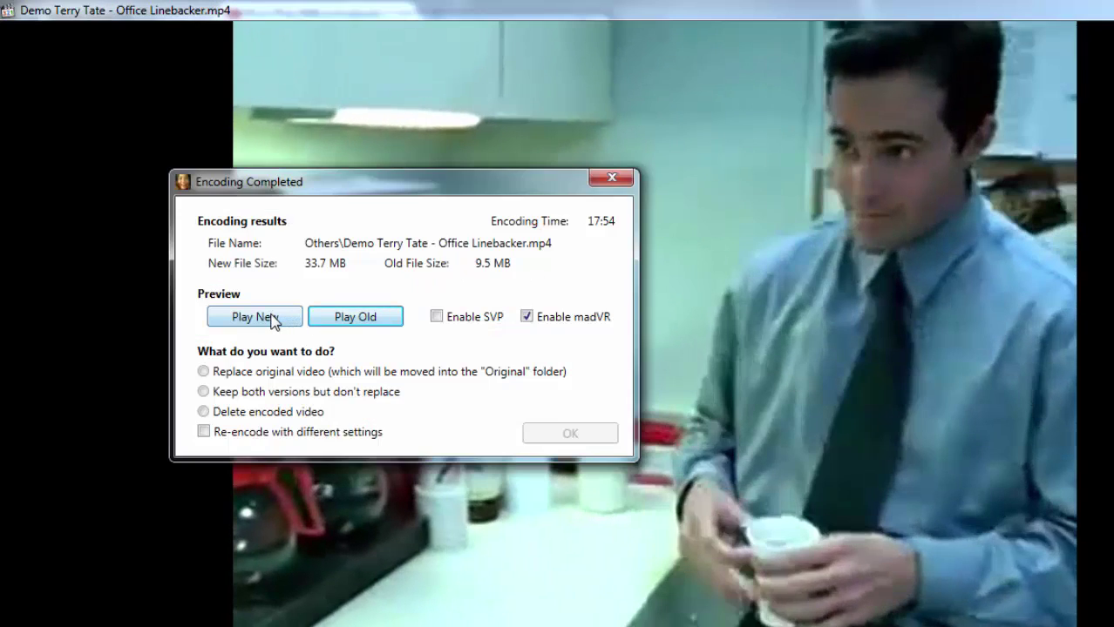
{"action": "left_click", "coordinate": [254, 317]}
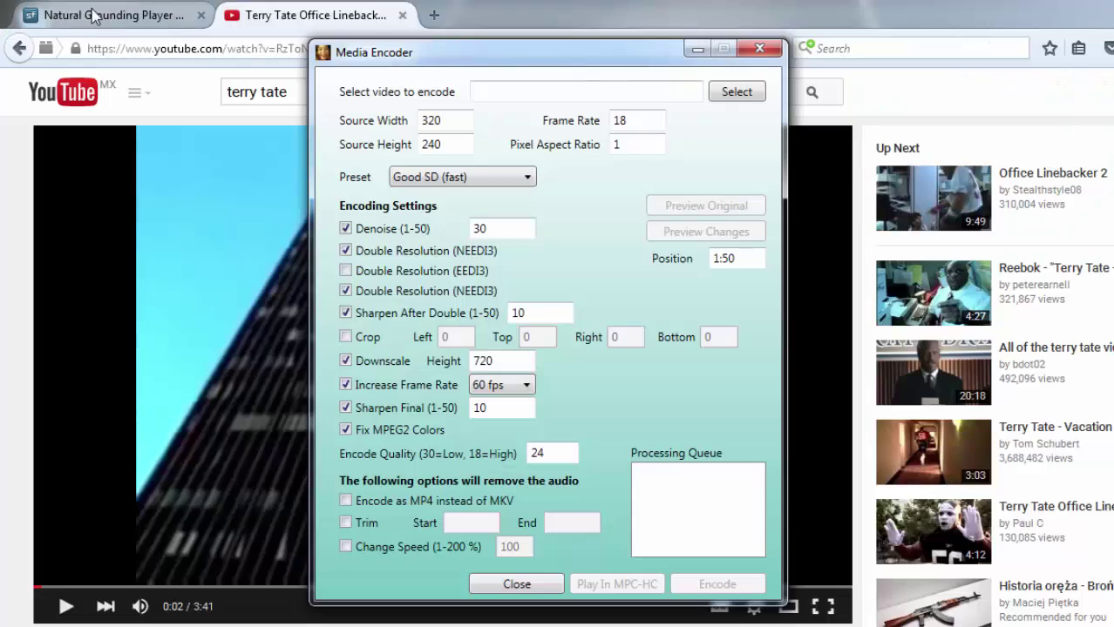
{"action": "left_click", "coordinate": [94, 15]}
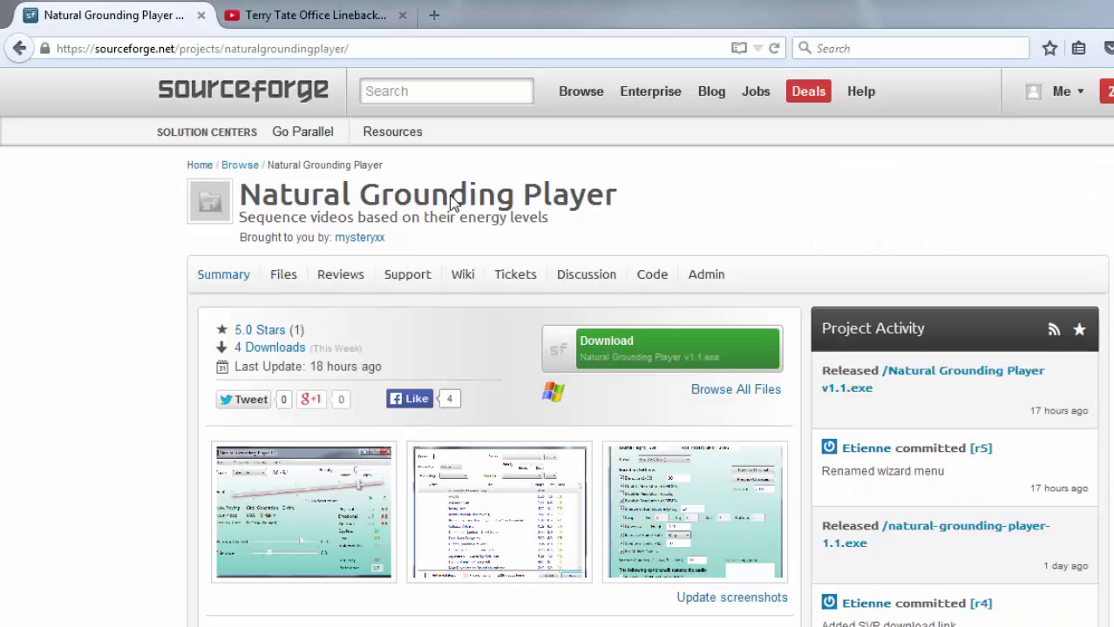